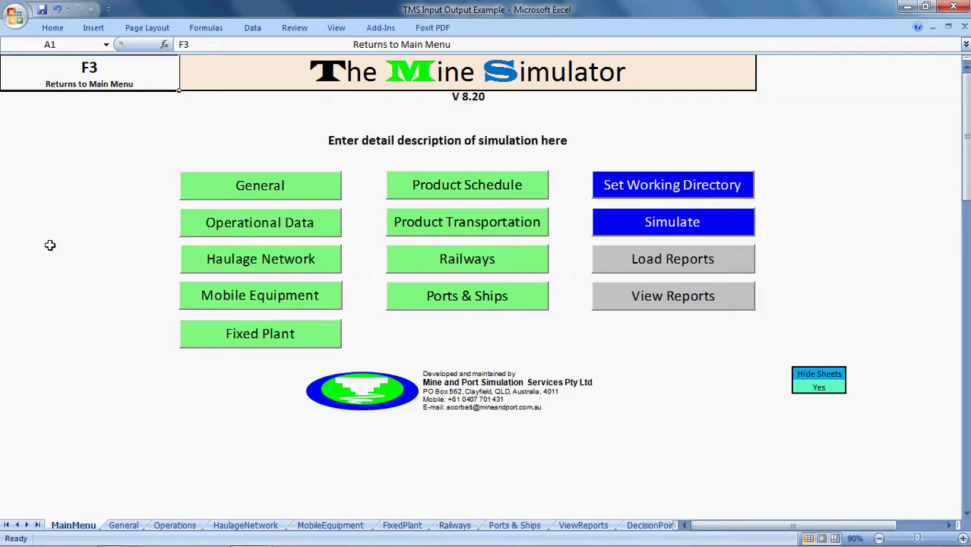
Open the Mobile Equipment Tip Points table from the operational data and review the locations of the RoM and COD tip points.
{"action": "left_click", "coordinate": [258, 228]}
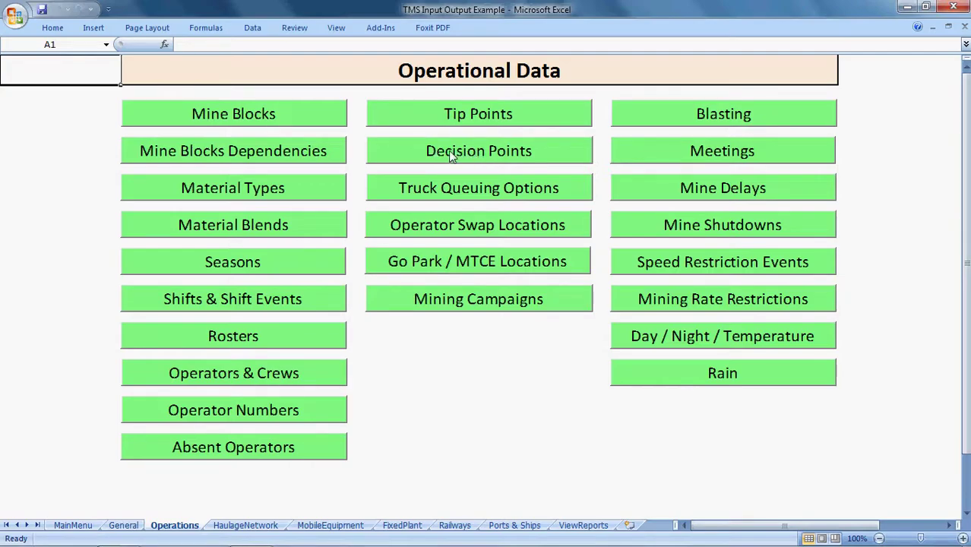
{"action": "left_click", "coordinate": [425, 118]}
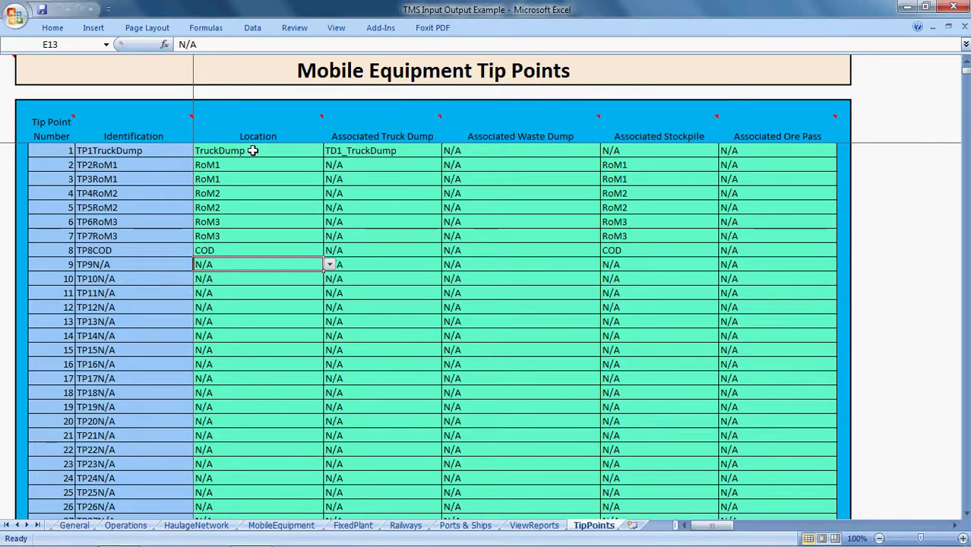
{"action": "left_click_drag", "start_coordinate": [231, 165], "coordinate": [239, 238]}
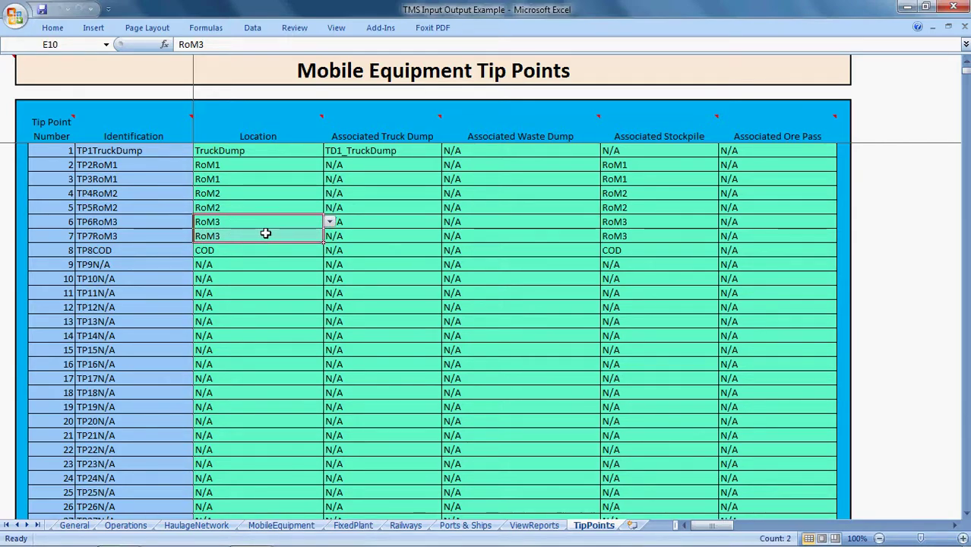
{"action": "left_click", "coordinate": [237, 252]}
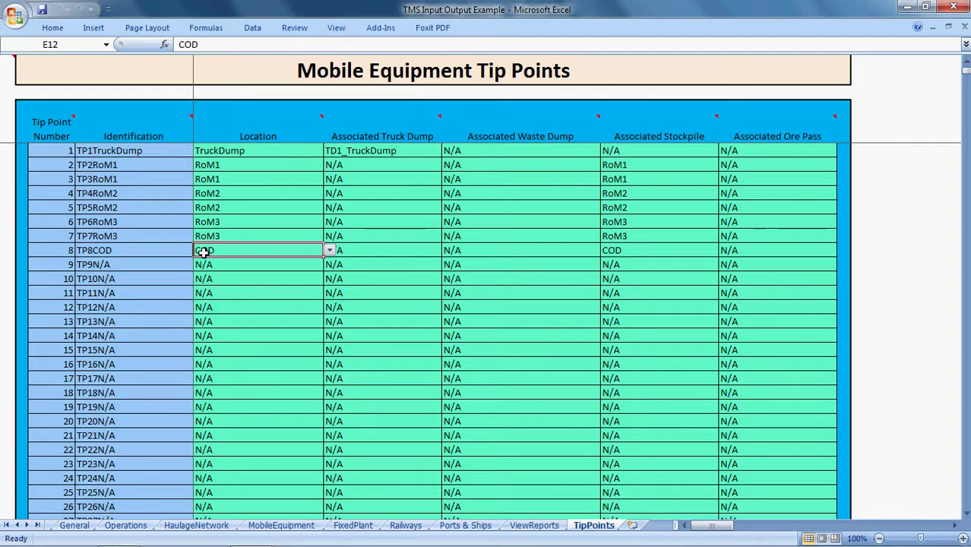
Assign tip point 1 the location TruckDump and the associated truck dump TD1_TruckDump.
{"action": "left_click", "coordinate": [257, 151]}
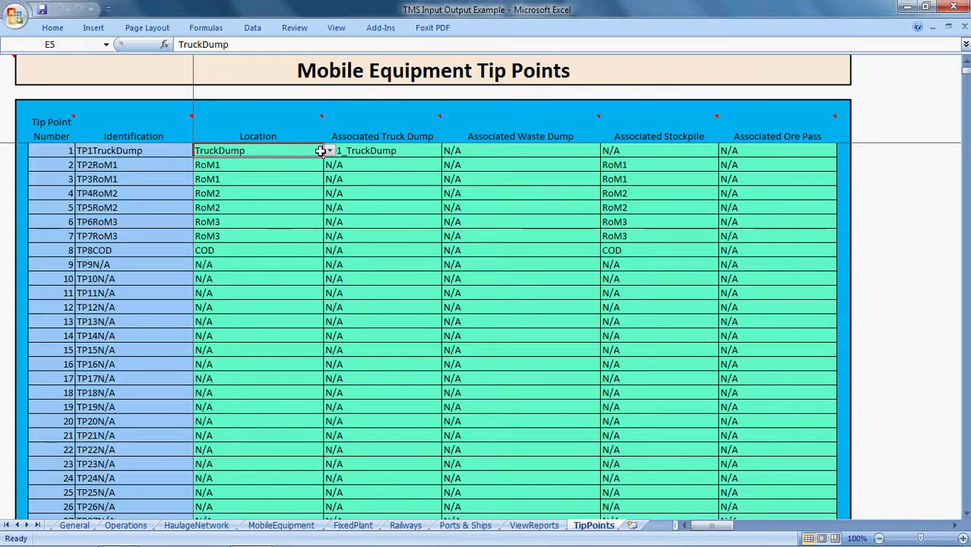
{"action": "left_click", "coordinate": [330, 151]}
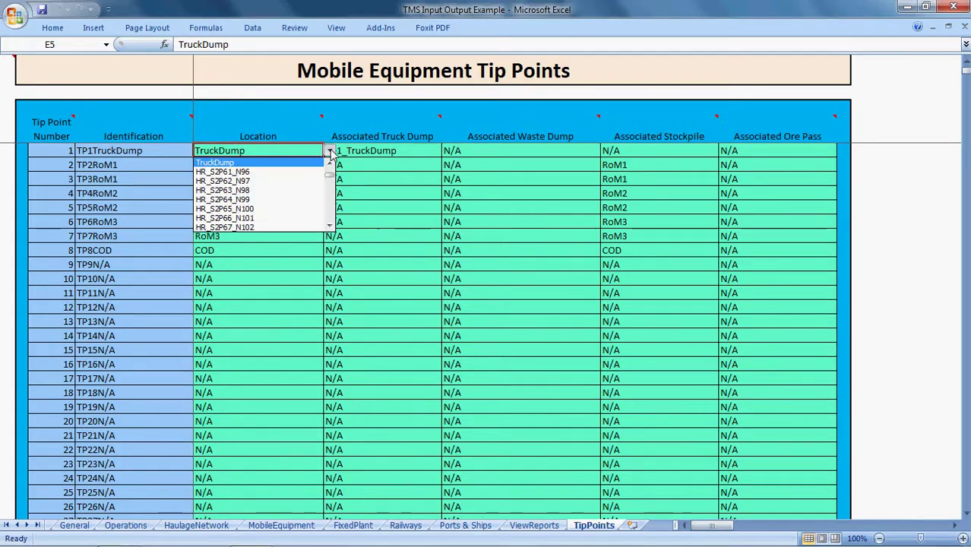
{"action": "left_click", "coordinate": [236, 161]}
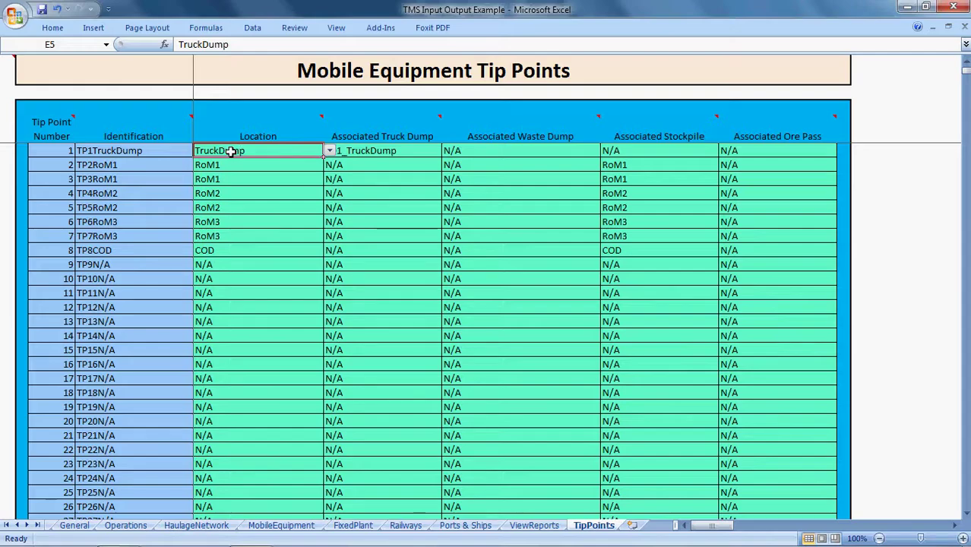
{"action": "left_click", "coordinate": [410, 150]}
{"action": "left_click", "coordinate": [448, 150]}
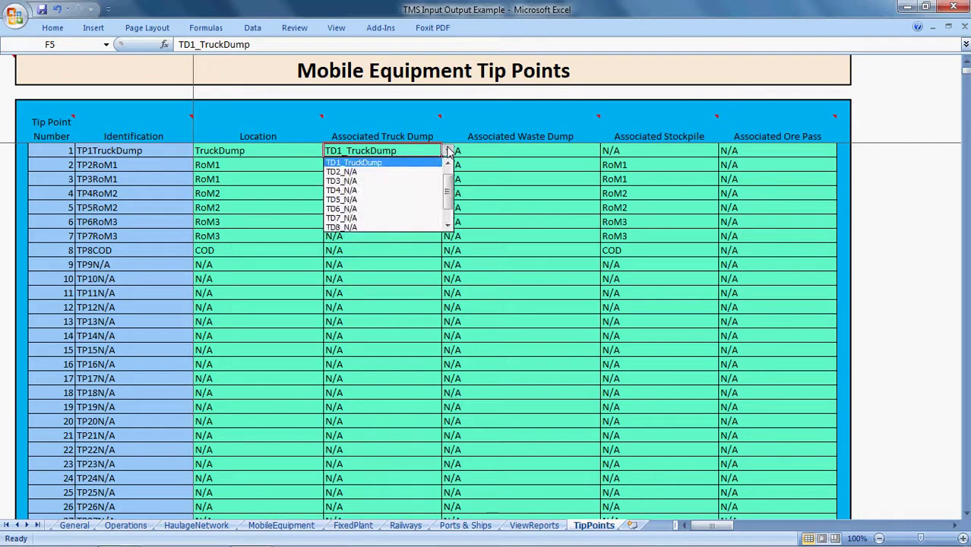
{"action": "left_click", "coordinate": [378, 161]}
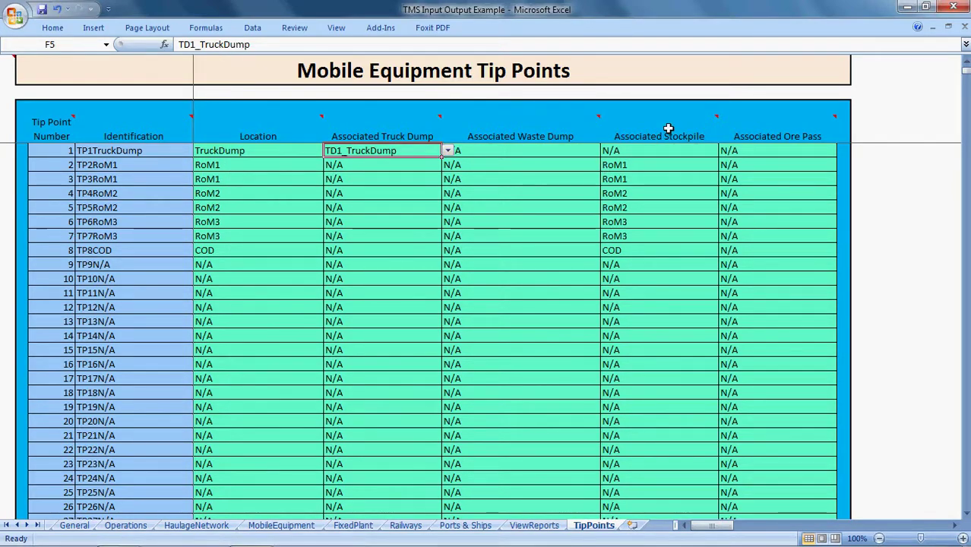
Examine the stockpiles associated with the RoM1 and COD tip points and the truck dump associated with tip point 1.
{"action": "left_click", "coordinate": [646, 165]}
{"action": "left_click", "coordinate": [724, 166]}
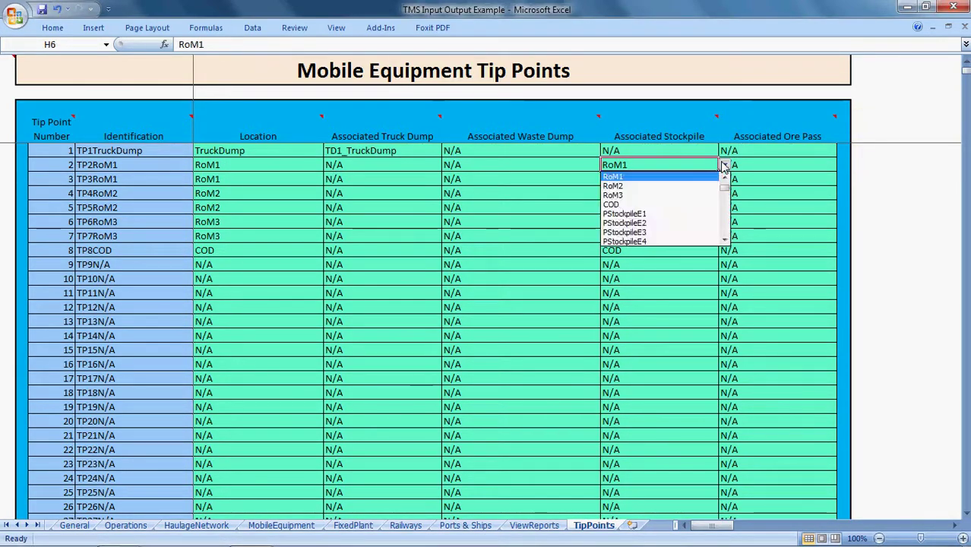
{"action": "left_click", "coordinate": [724, 166]}
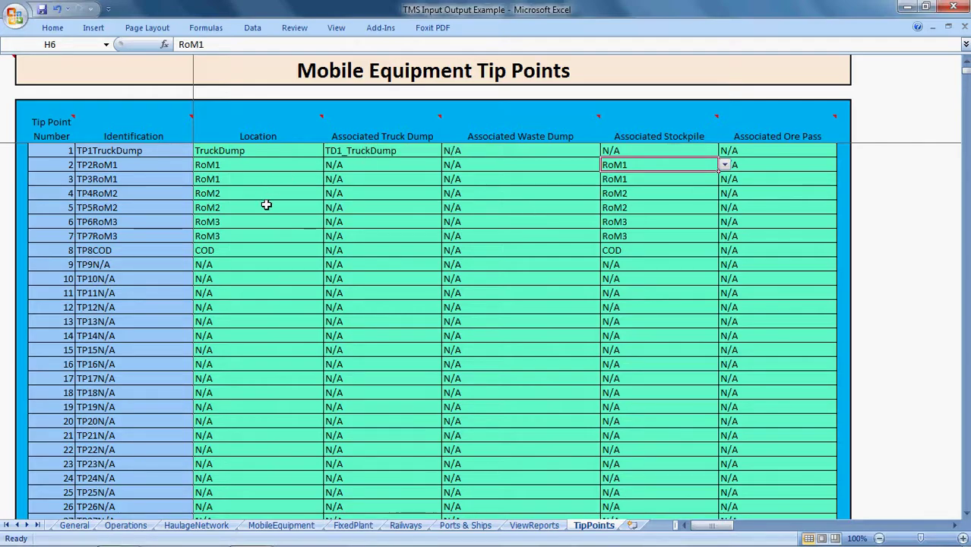
{"action": "left_click", "coordinate": [256, 252]}
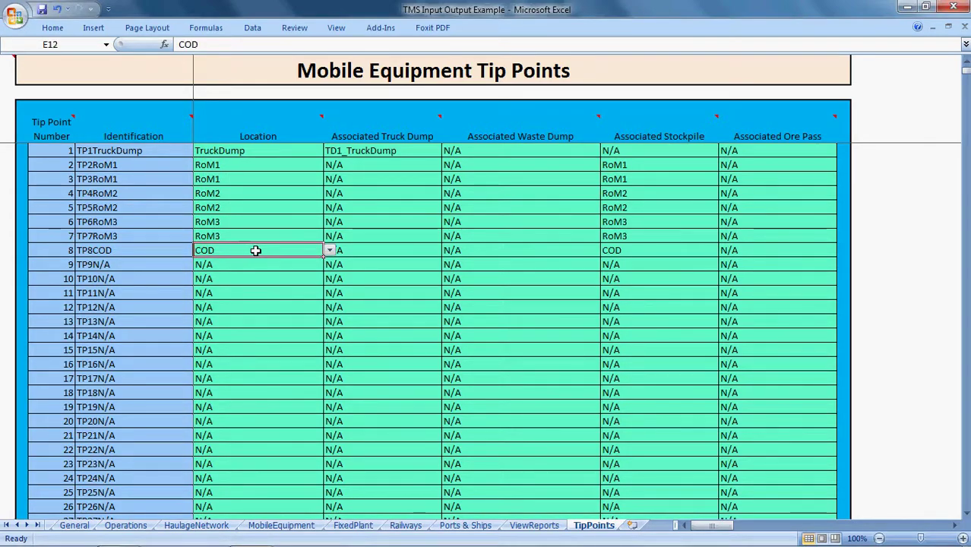
{"action": "left_click", "coordinate": [655, 252]}
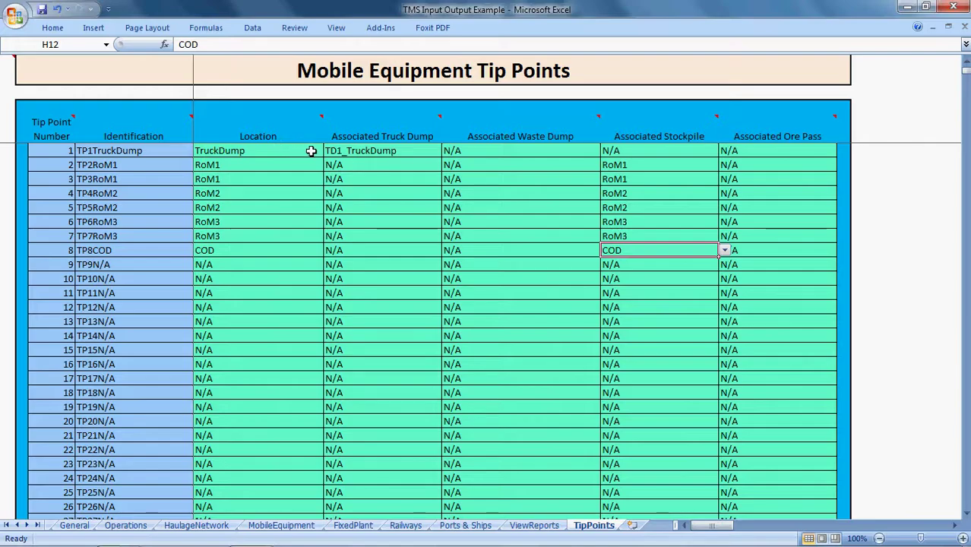
{"action": "left_click", "coordinate": [274, 150]}
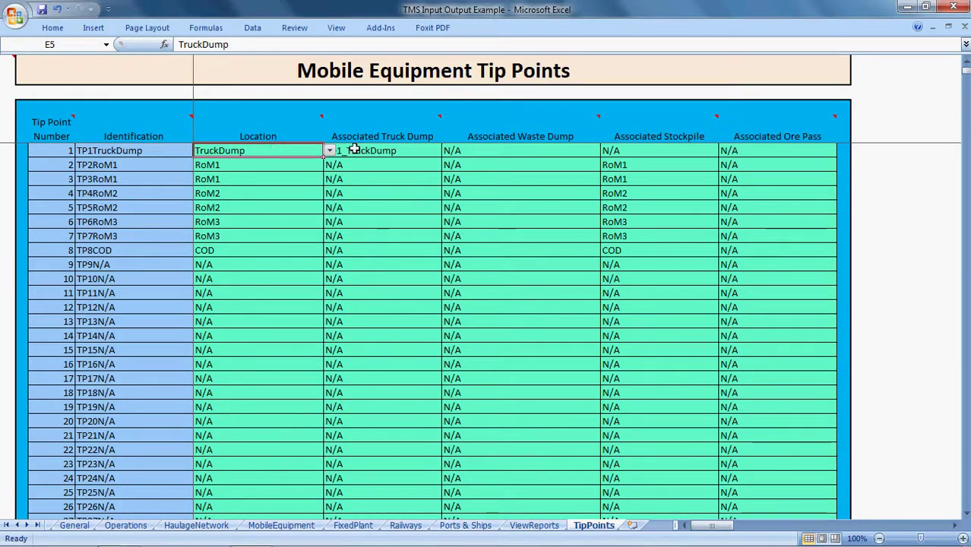
{"action": "left_click", "coordinate": [404, 150]}
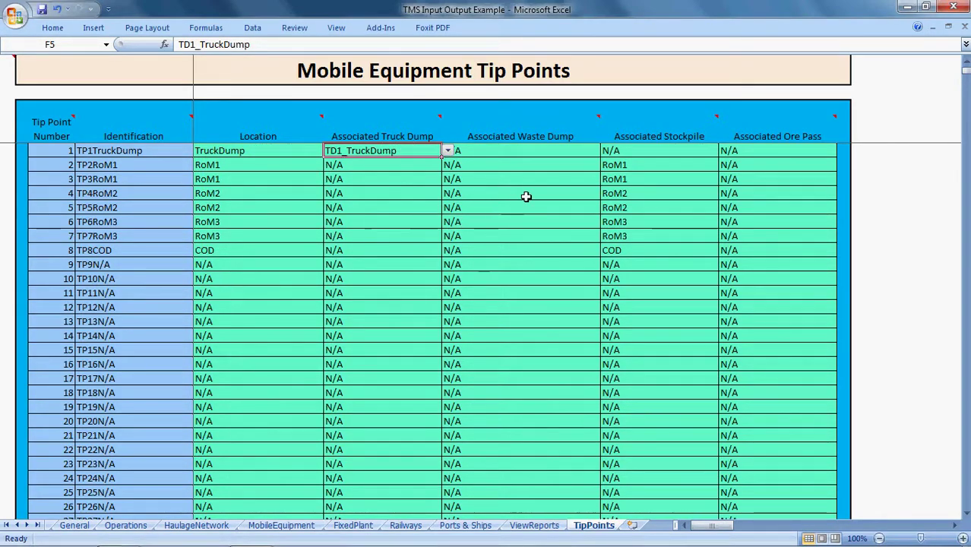
{"action": "left_click", "coordinate": [299, 151]}
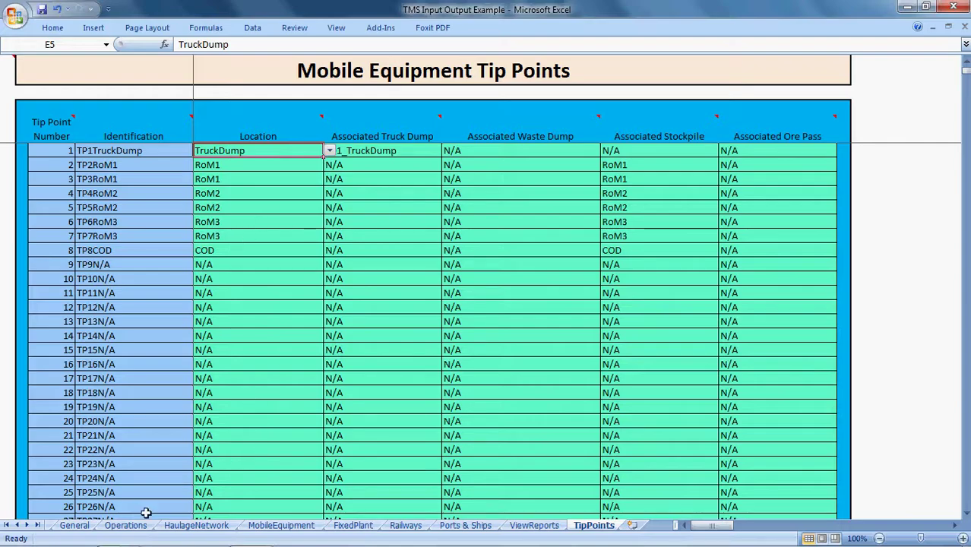
Open the Decision Points table from the operational data and set decision point 1's location to HR_S2P57_N92.
{"action": "left_click", "coordinate": [126, 526]}
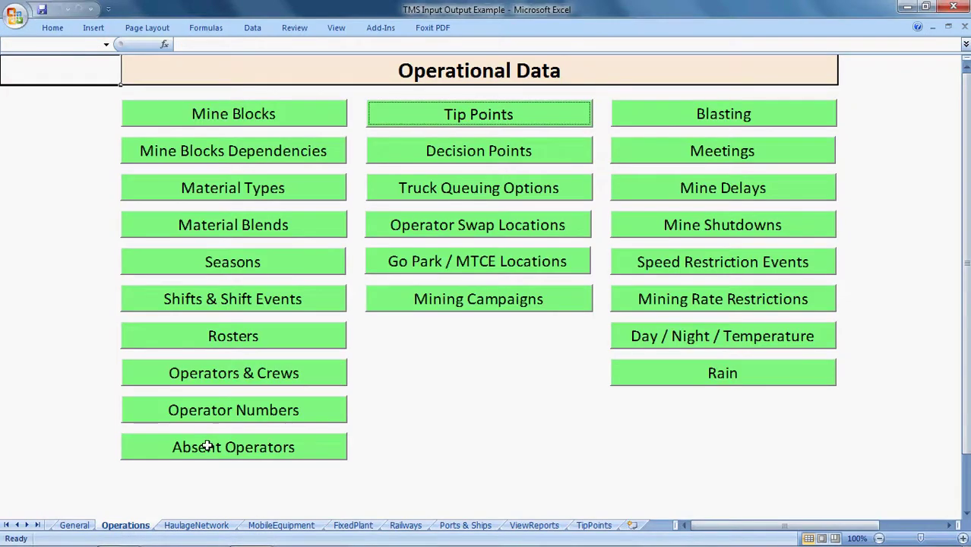
{"action": "left_click", "coordinate": [444, 160]}
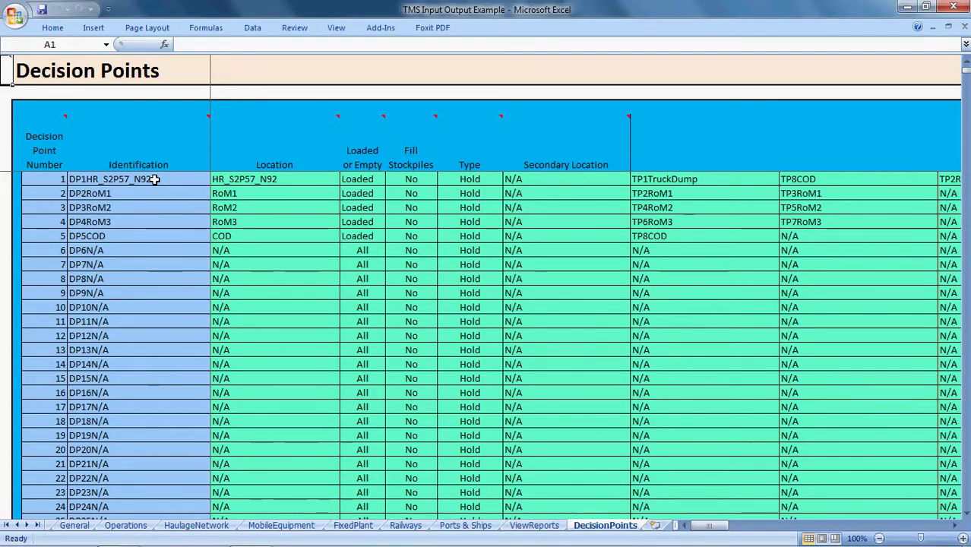
{"action": "left_click", "coordinate": [304, 178]}
{"action": "left_click", "coordinate": [346, 180]}
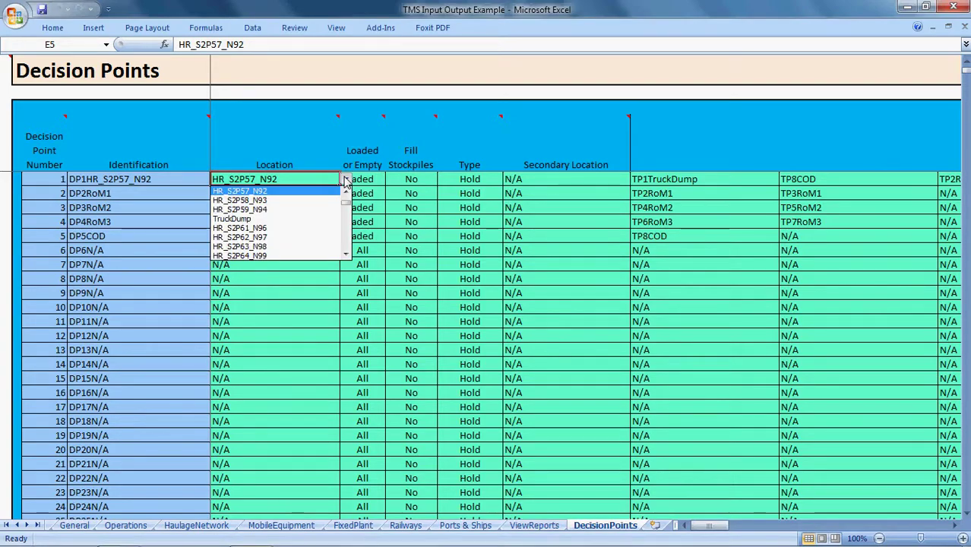
{"action": "left_click", "coordinate": [278, 191]}
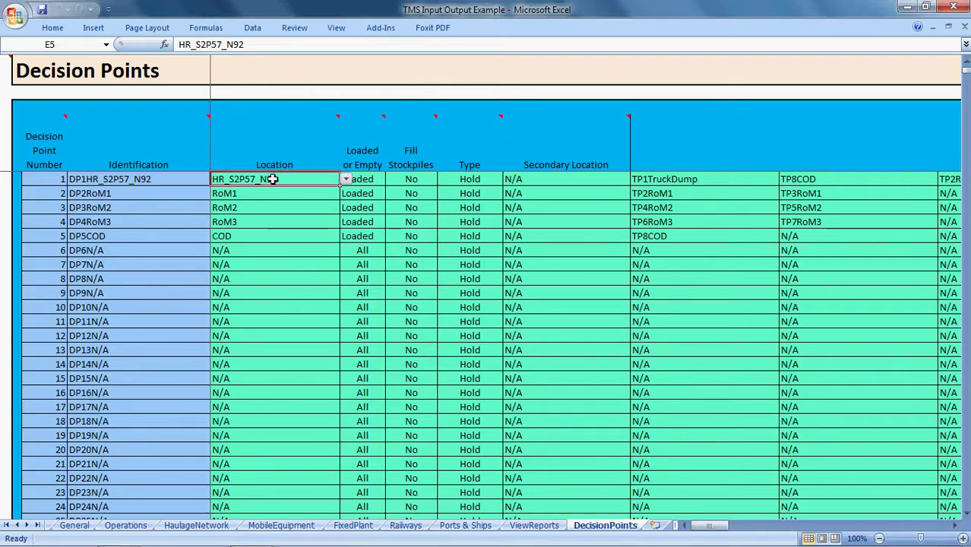
Examine decision point 1's loaded-or-empty setting and the full row of tip points assigned to it.
{"action": "left_click", "coordinate": [360, 179]}
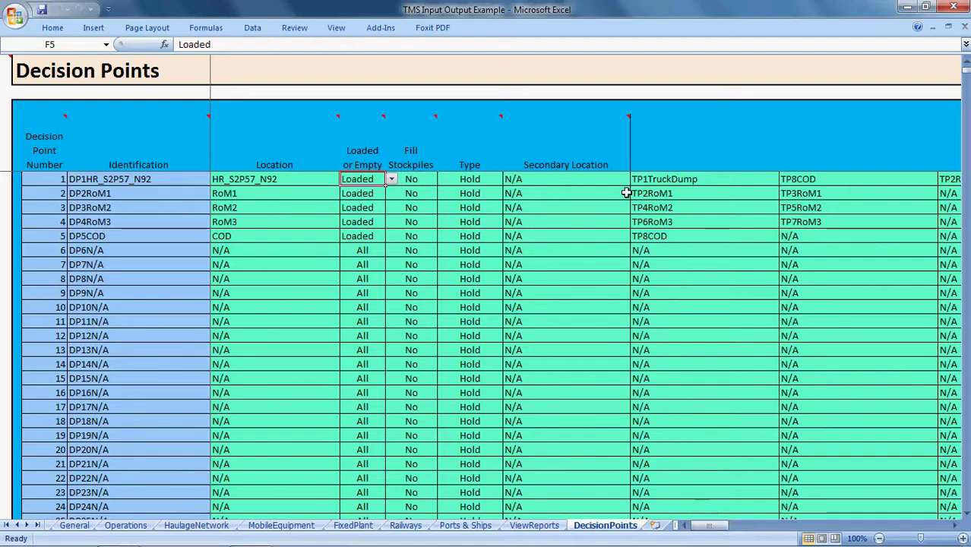
{"action": "left_click", "coordinate": [757, 178]}
{"action": "left_click", "coordinate": [818, 181]}
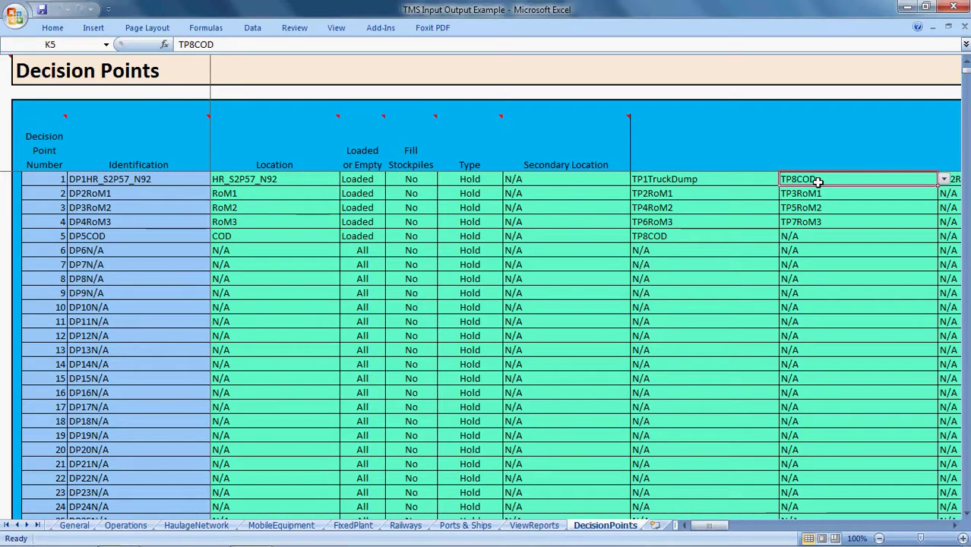
{"action": "left_click", "coordinate": [674, 181]}
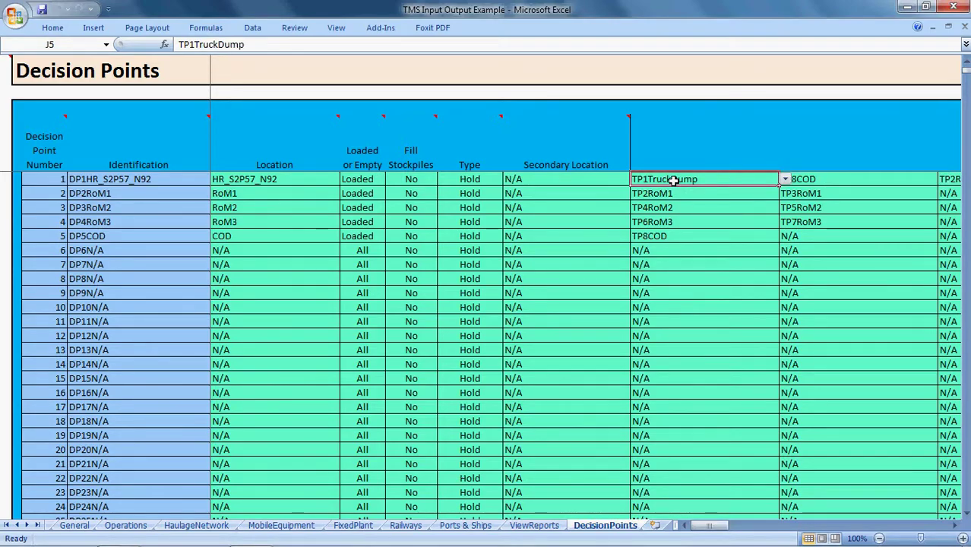
{"action": "left_click", "coordinate": [820, 178]}
{"action": "left_click_drag", "start_coordinate": [711, 525], "coordinate": [747, 536]}
{"action": "left_click", "coordinate": [265, 180]}
{"action": "left_click", "coordinate": [348, 182]}
{"action": "left_click", "coordinate": [512, 179]}
{"action": "left_click", "coordinate": [564, 177]}
{"action": "left_click_drag", "start_coordinate": [745, 527], "coordinate": [728, 534]}
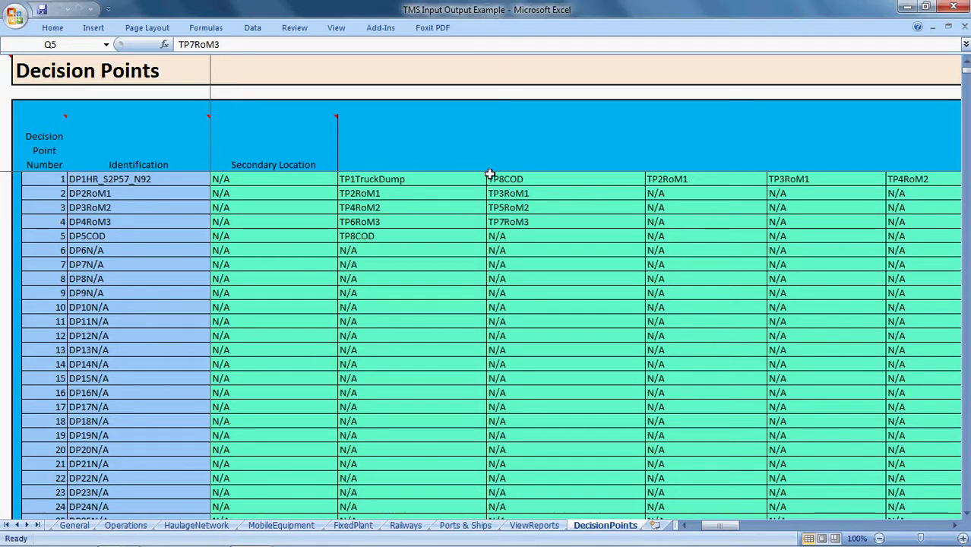
{"action": "left_click_drag", "start_coordinate": [725, 529], "coordinate": [706, 529]}
Compare the location and assigned tip points of decision point 1 with those of the COD decision point.
{"action": "left_click", "coordinate": [272, 178]}
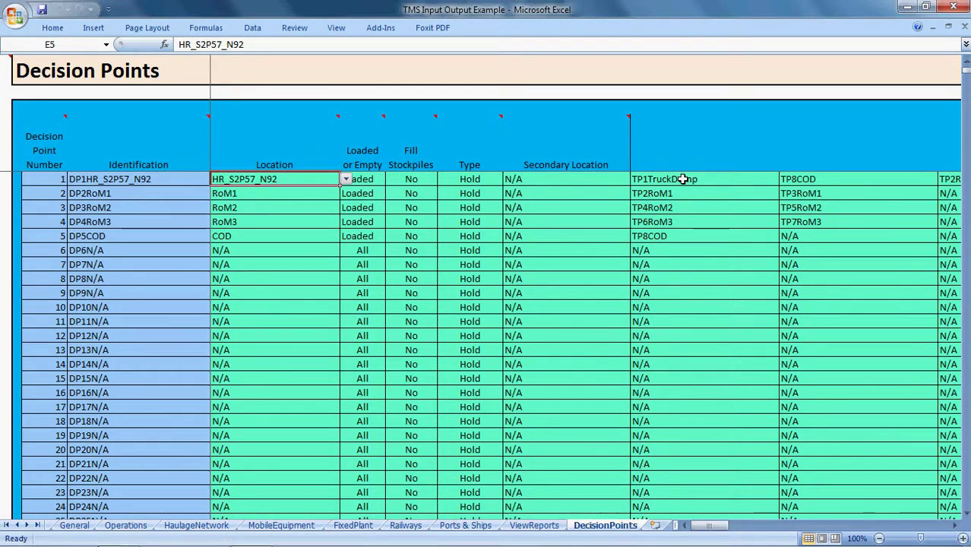
{"action": "left_click", "coordinate": [849, 181]}
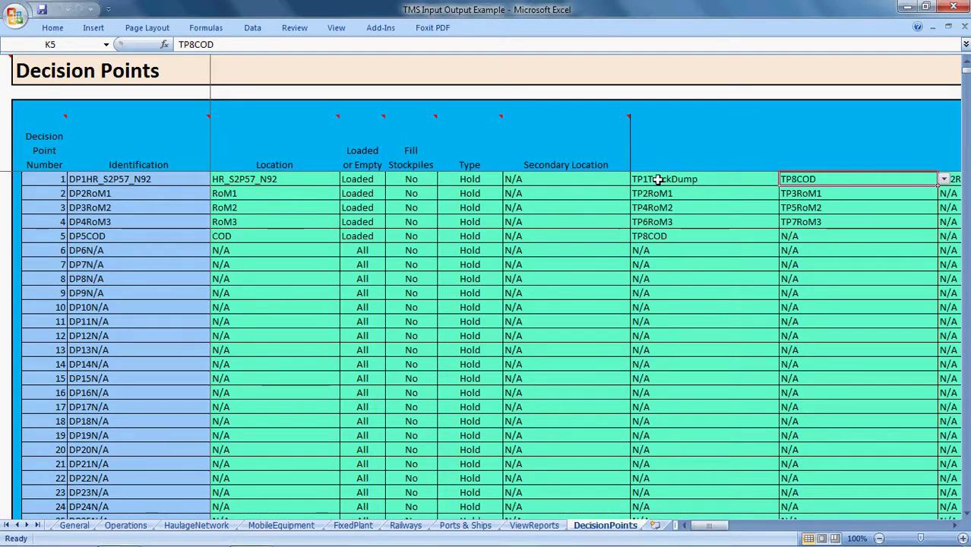
{"action": "left_click", "coordinate": [296, 179]}
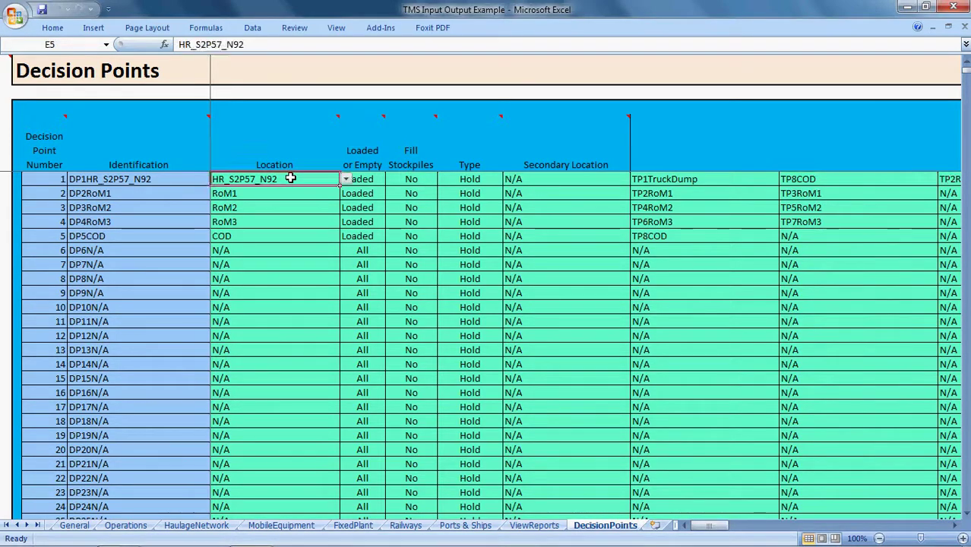
{"action": "left_click", "coordinate": [808, 181]}
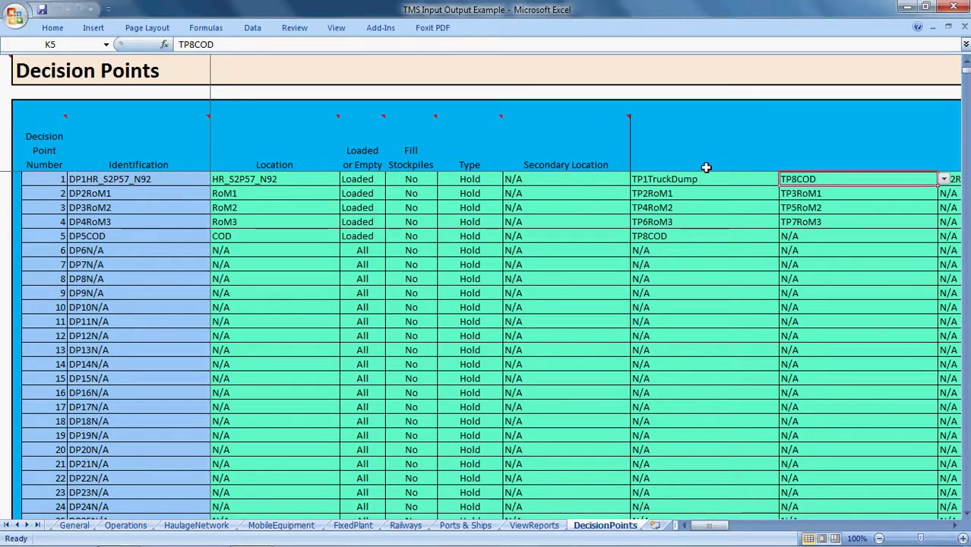
{"action": "left_click", "coordinate": [269, 236]}
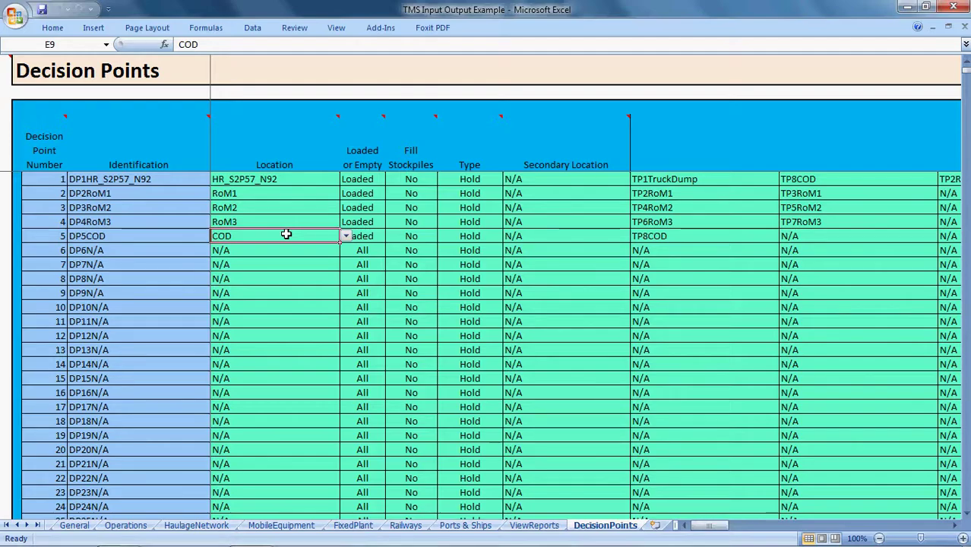
{"action": "left_click", "coordinate": [298, 178]}
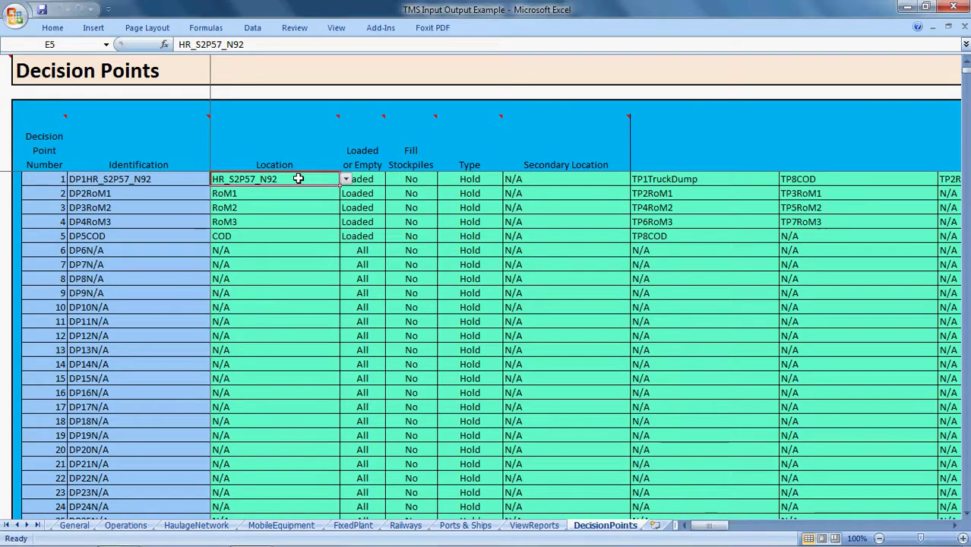
{"action": "left_click", "coordinate": [297, 237]}
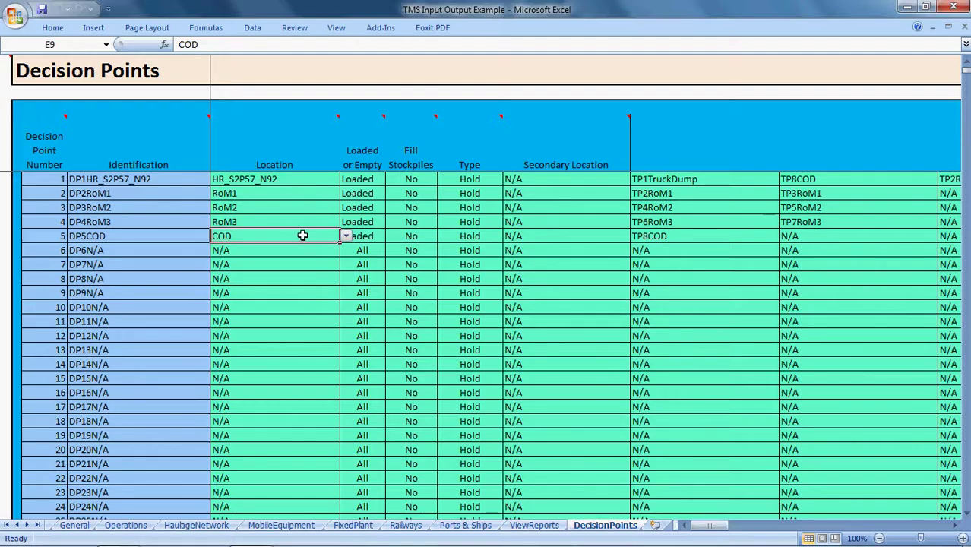
{"action": "left_click", "coordinate": [712, 238]}
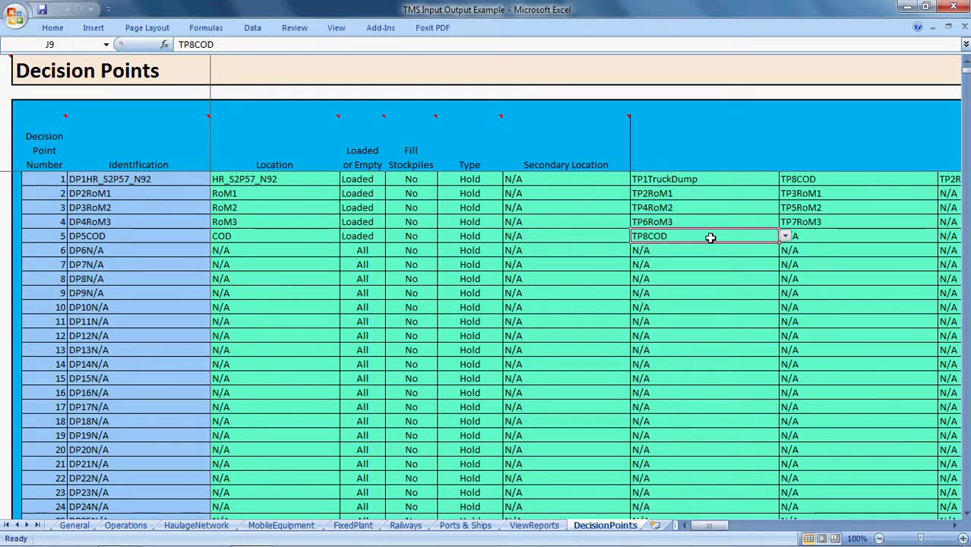
{"action": "left_click", "coordinate": [312, 177]}
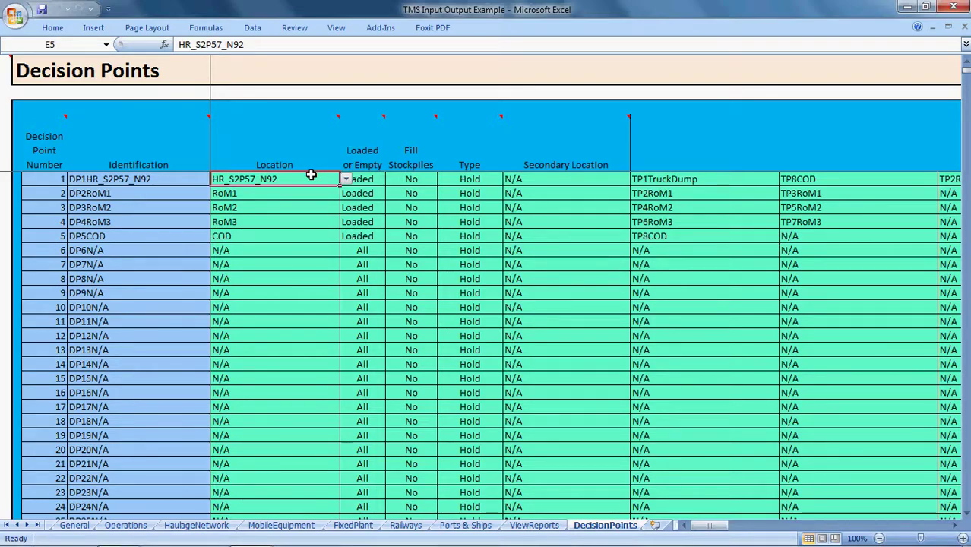
{"action": "left_click", "coordinate": [815, 179]}
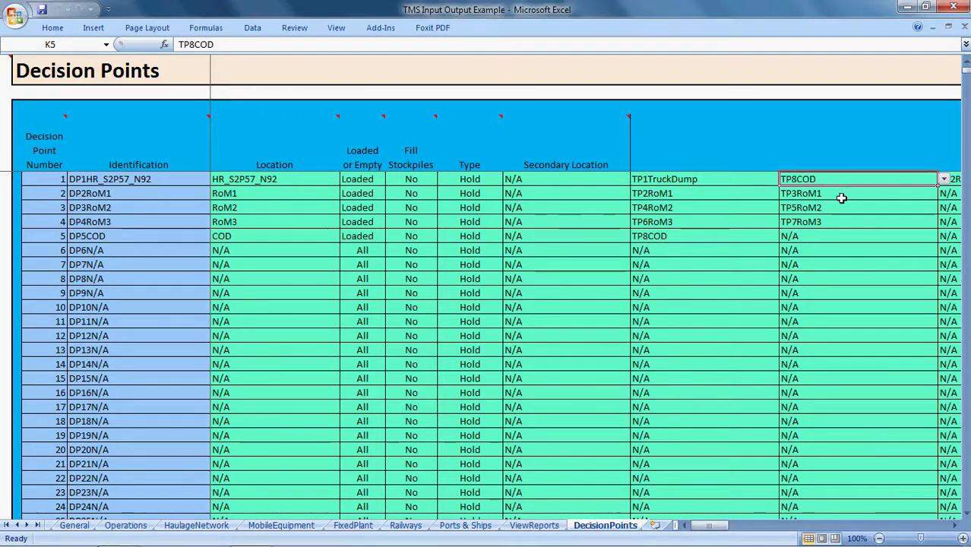
{"action": "left_click", "coordinate": [279, 236]}
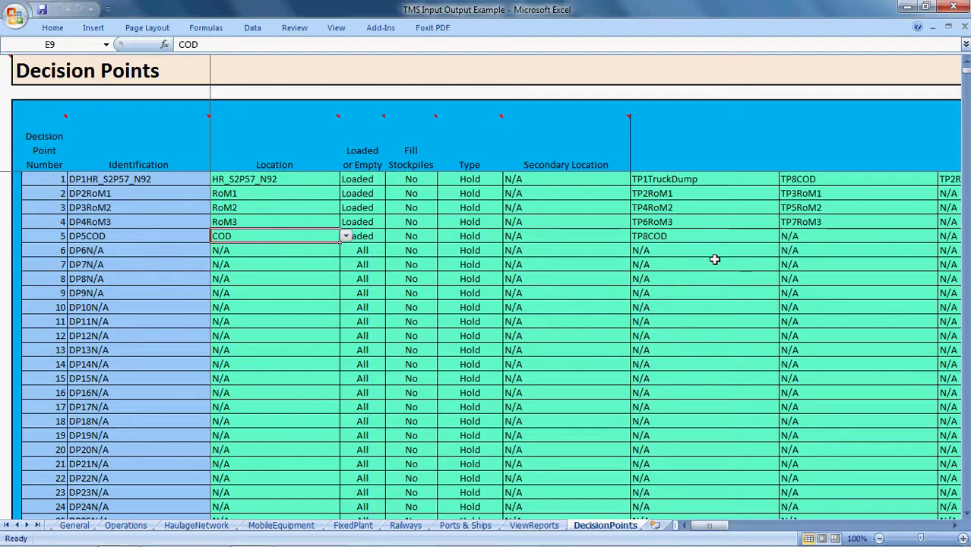
Examine the tip point assigned to the COD decision point, then decision point 1's location and its first three tip points.
{"action": "left_click", "coordinate": [660, 237]}
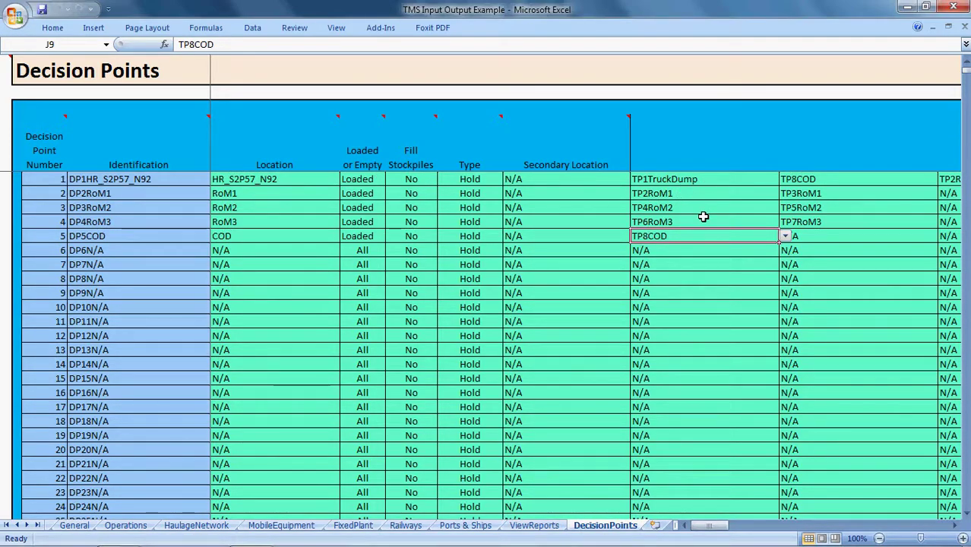
{"action": "left_click", "coordinate": [273, 179]}
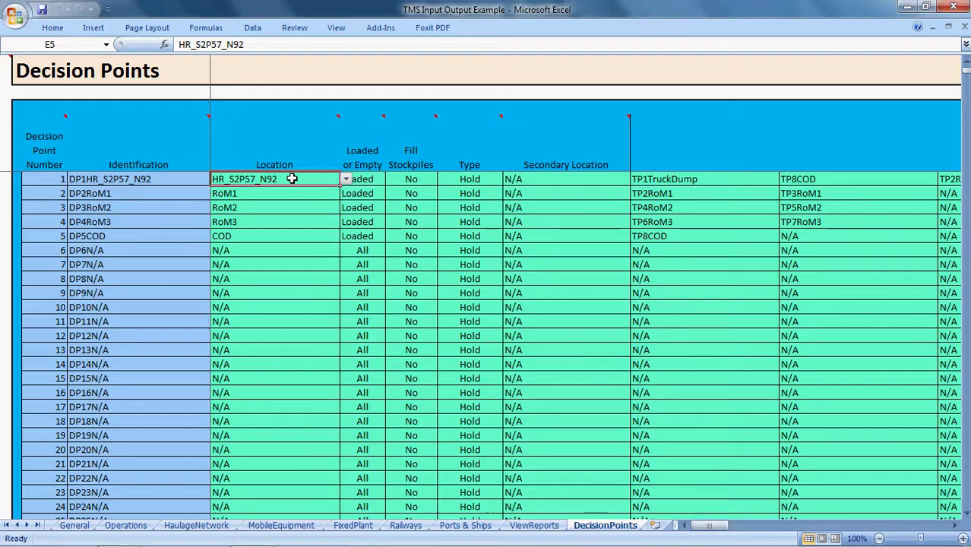
{"action": "left_click", "coordinate": [704, 179]}
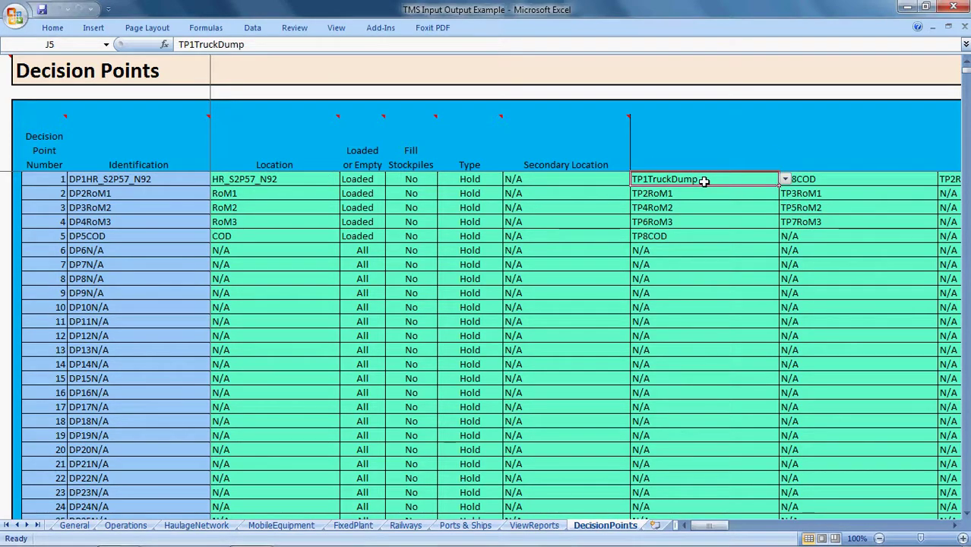
{"action": "left_click", "coordinate": [829, 183]}
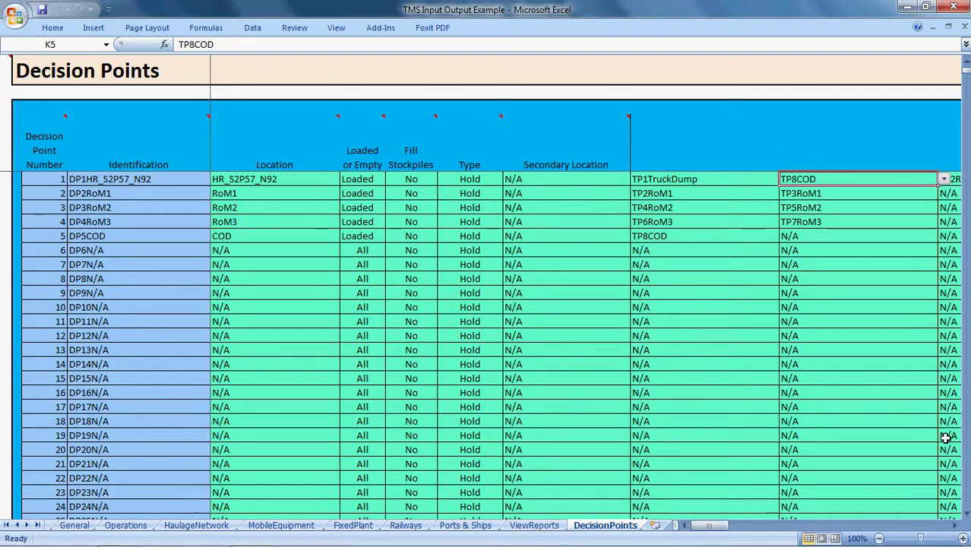
{"action": "left_click", "coordinate": [957, 527]}
{"action": "left_click", "coordinate": [956, 528]}
{"action": "left_click", "coordinate": [845, 180]}
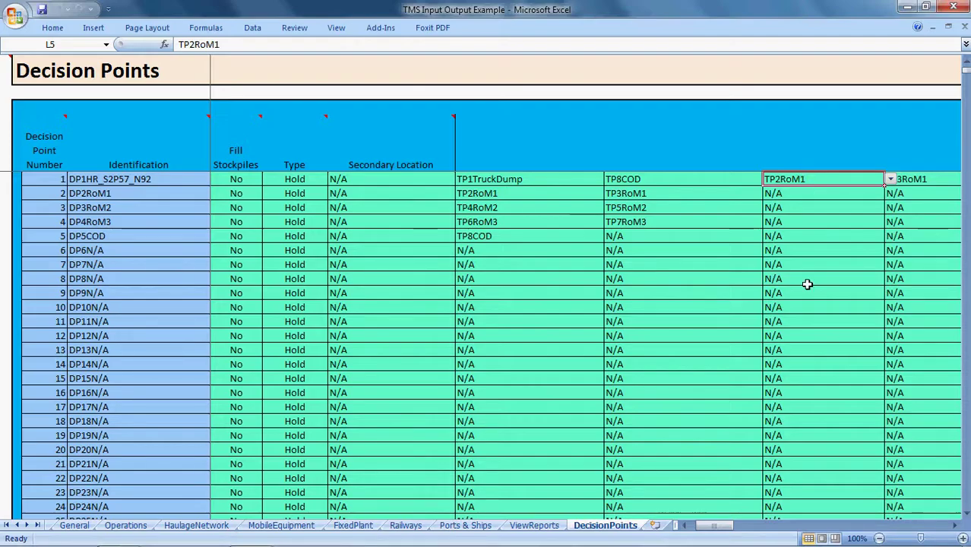
Examine the first tip point assigned to the RoM1 decision point and that decision point's location.
{"action": "left_click_drag", "start_coordinate": [725, 527], "coordinate": [707, 538]}
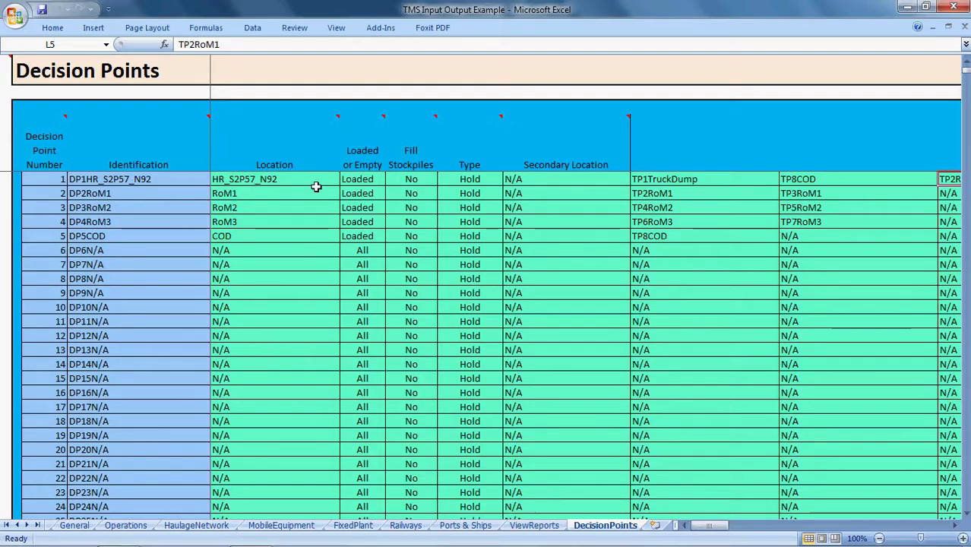
{"action": "left_click", "coordinate": [670, 193]}
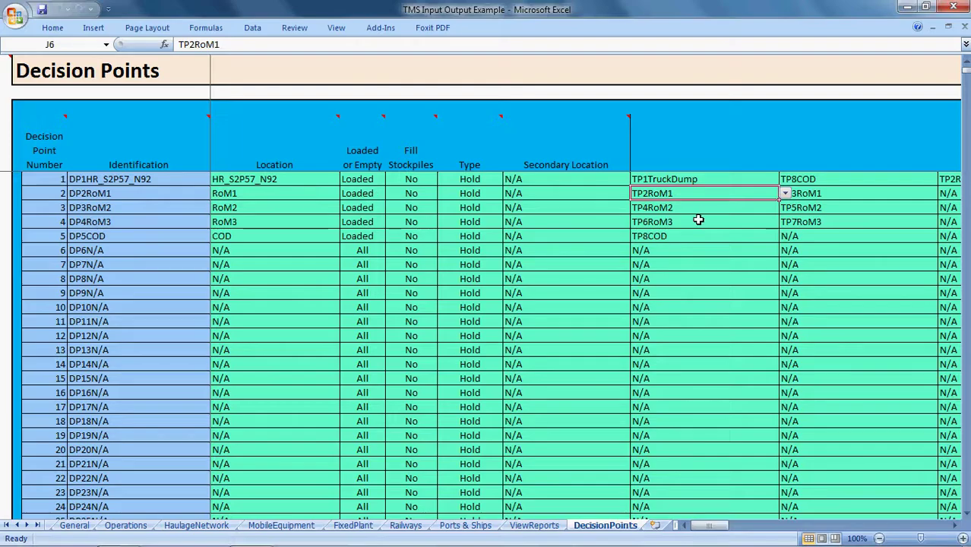
{"action": "left_click", "coordinate": [286, 193]}
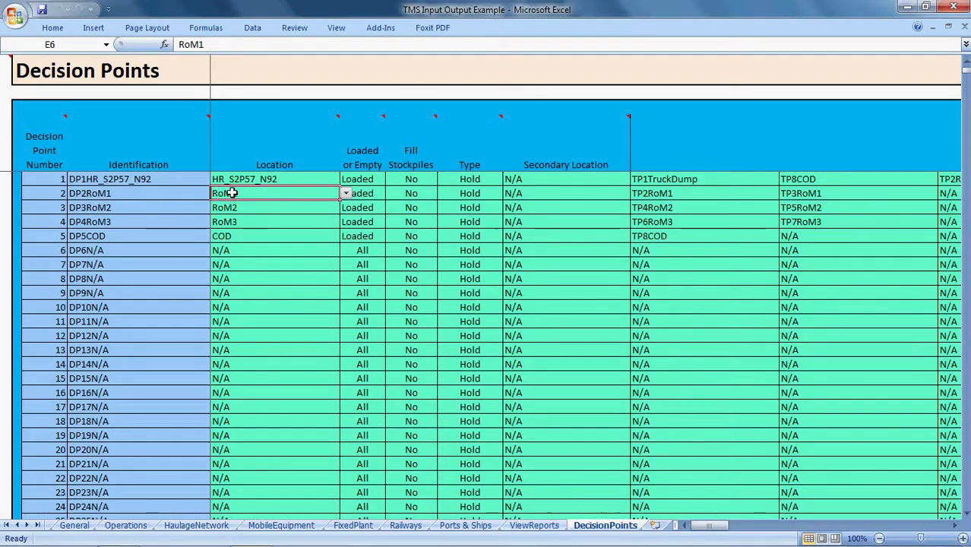
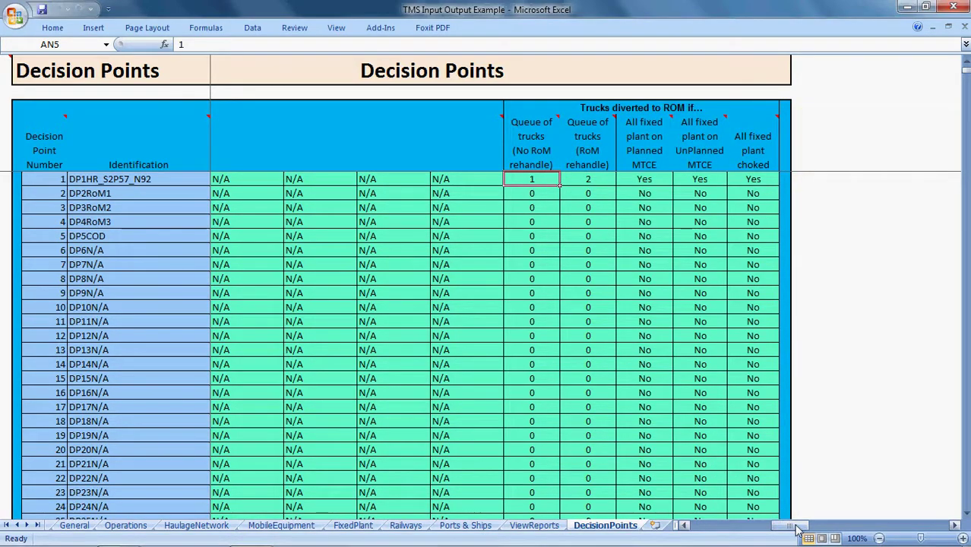
Examine decision point 1's location against its settings for diverting trucks to ROM, including the notes on both truck queue columns.
{"action": "left_click_drag", "start_coordinate": [790, 525], "coordinate": [710, 525]}
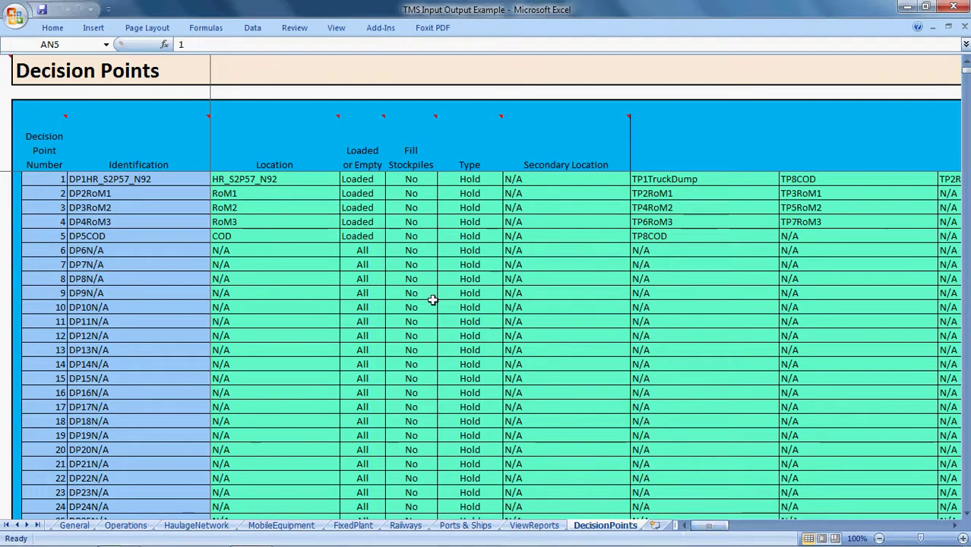
{"action": "left_click", "coordinate": [272, 179]}
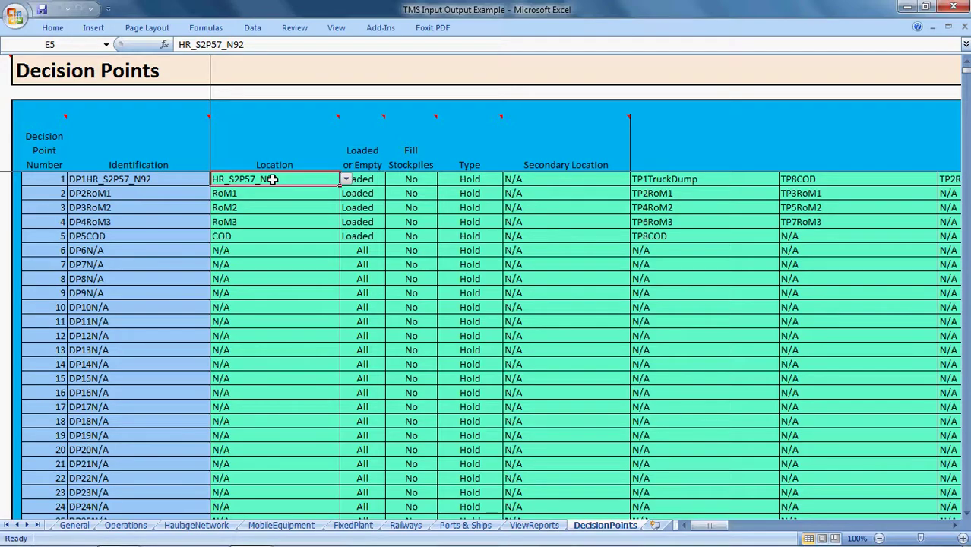
{"action": "left_click_drag", "start_coordinate": [725, 527], "coordinate": [752, 528]}
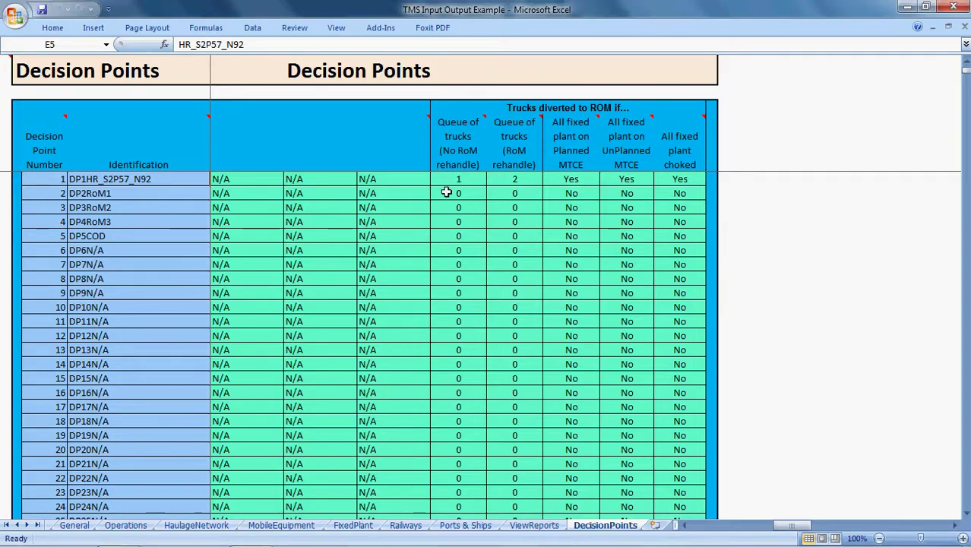
{"action": "left_click_drag", "start_coordinate": [801, 526], "coordinate": [718, 542]}
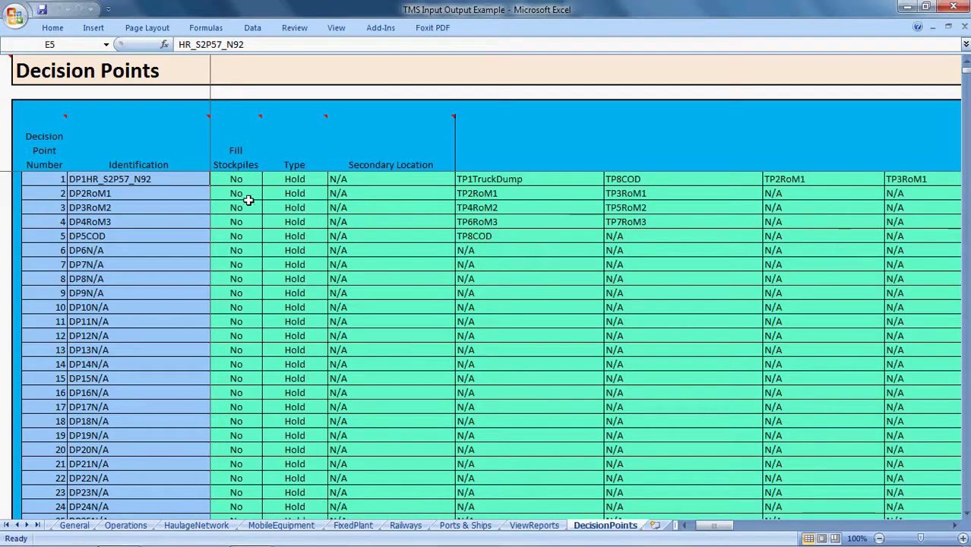
{"action": "left_click_drag", "start_coordinate": [726, 526], "coordinate": [796, 535]}
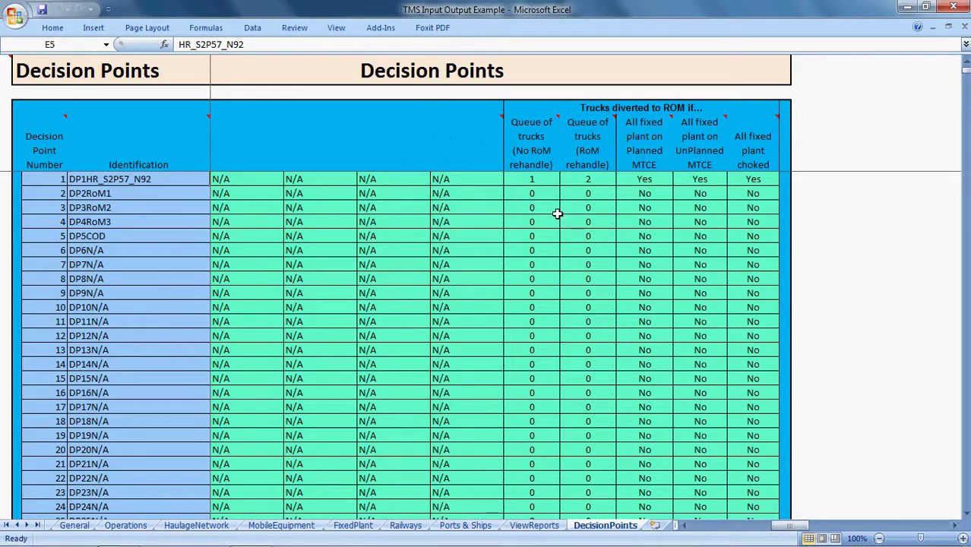
{"action": "mouse_move", "coordinate": [537, 157]}
{"action": "mouse_move", "coordinate": [581, 128]}
{"action": "left_click_drag", "start_coordinate": [794, 526], "coordinate": [727, 538]}
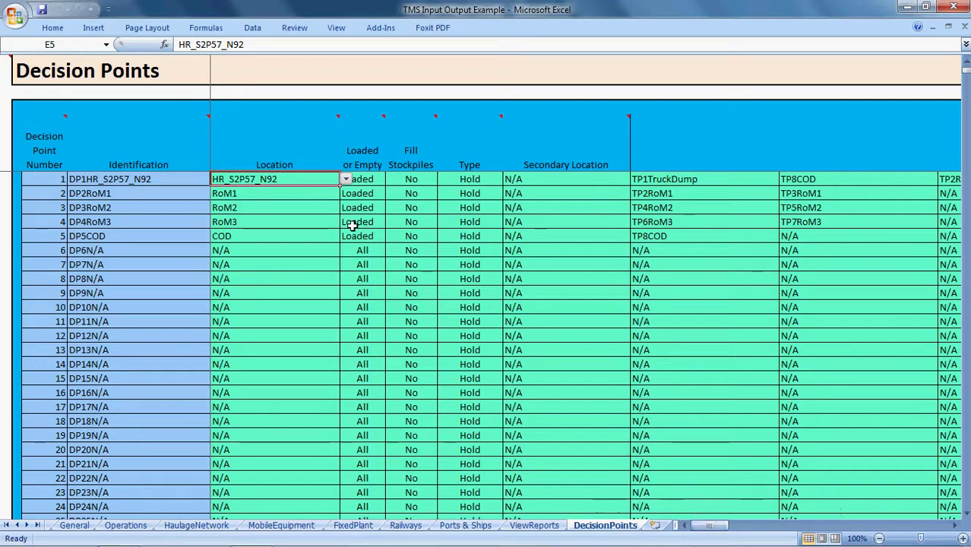
Read the notes on the Loaded or Empty, Type and Fill Stockpiles columns and check decision point 1's type.
{"action": "mouse_move", "coordinate": [379, 133]}
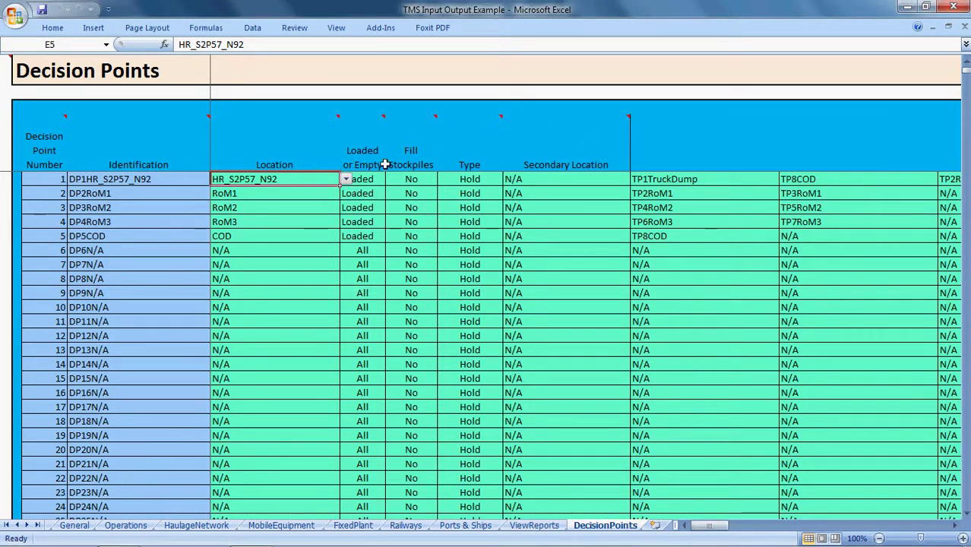
{"action": "left_click", "coordinate": [475, 178]}
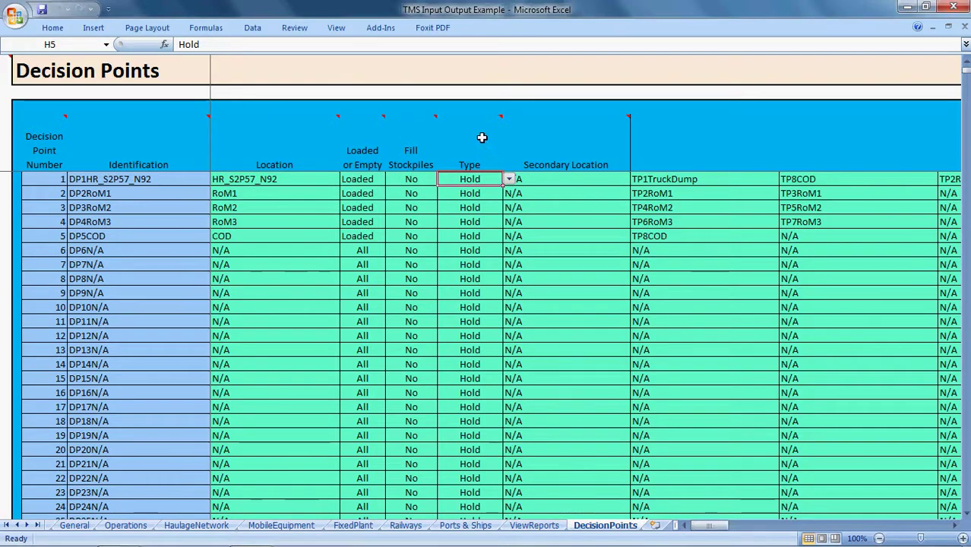
{"action": "mouse_move", "coordinate": [480, 137]}
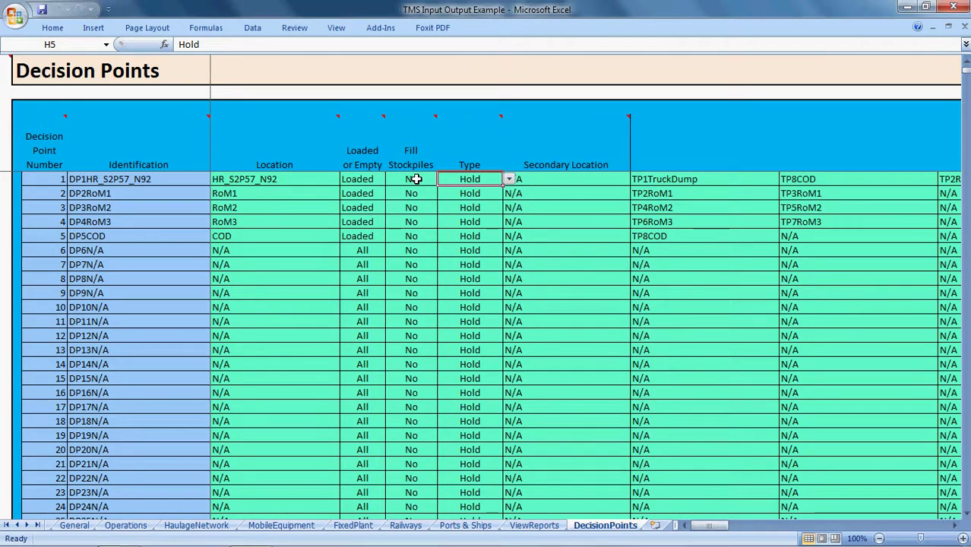
{"action": "mouse_move", "coordinate": [414, 120]}
Review the No RoM rehandle truck queue column in the Decision Points table and open the Truck Queuing Options table from the operational data.
{"action": "left_click_drag", "start_coordinate": [713, 532], "coordinate": [784, 537]}
{"action": "mouse_move", "coordinate": [548, 165]}
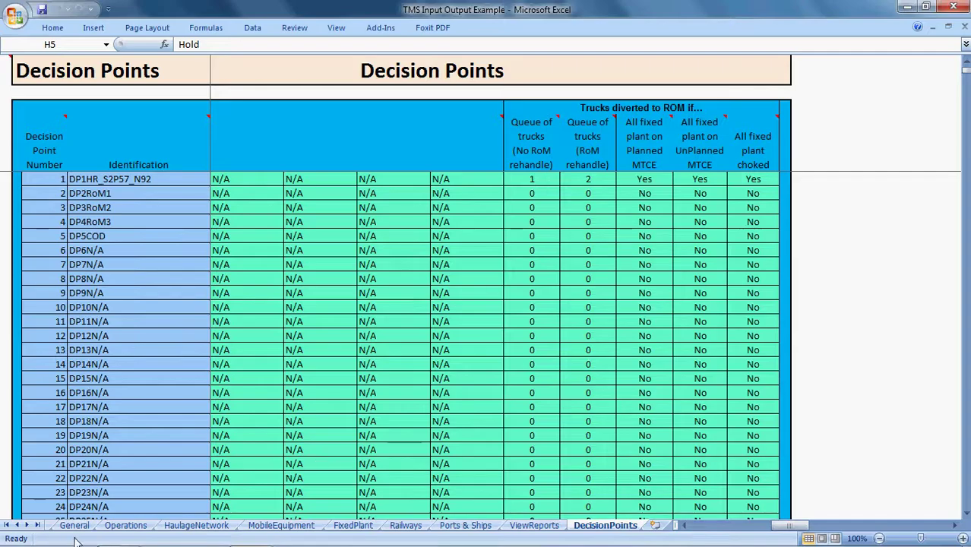
{"action": "left_click", "coordinate": [126, 525]}
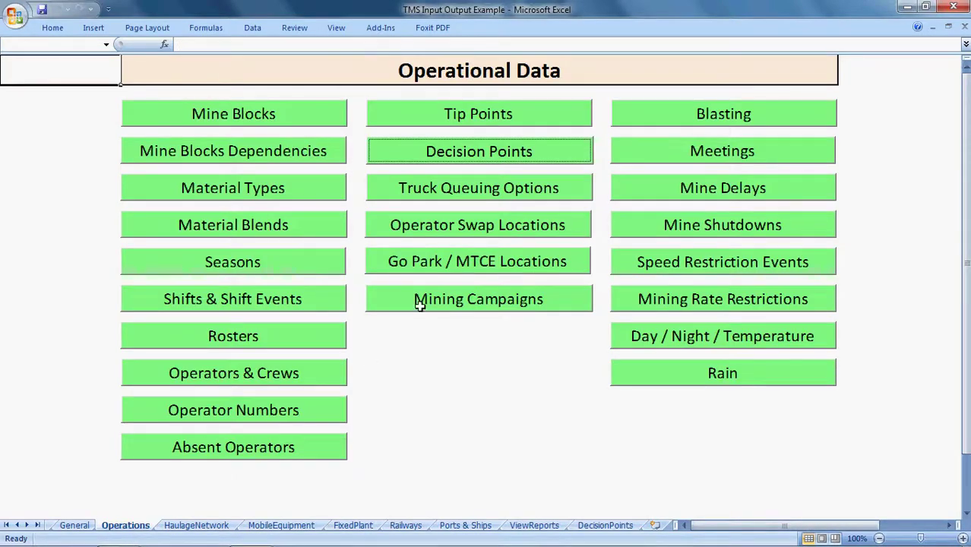
{"action": "left_click", "coordinate": [487, 194]}
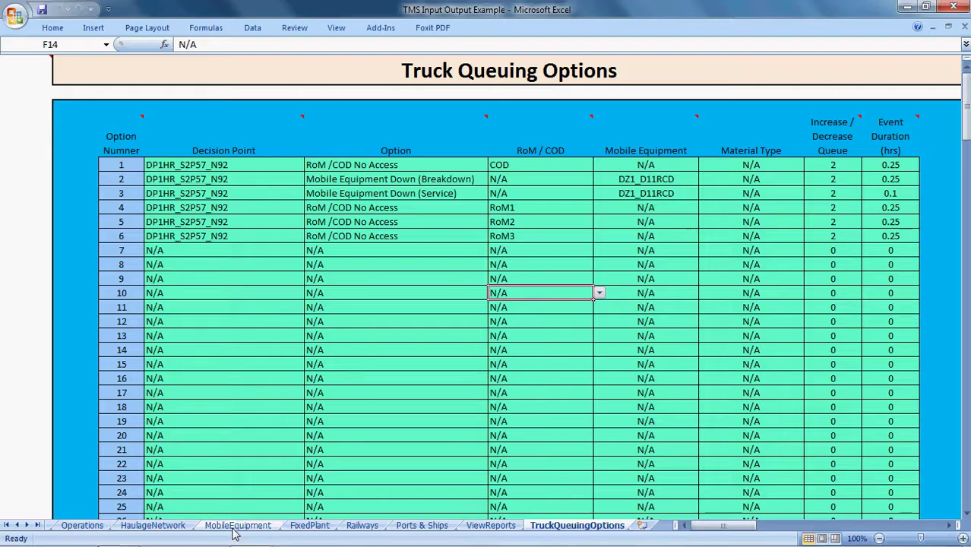
Reopen the Decision Points table from the operational data and review the location columns of the decision points.
{"action": "left_click", "coordinate": [82, 525]}
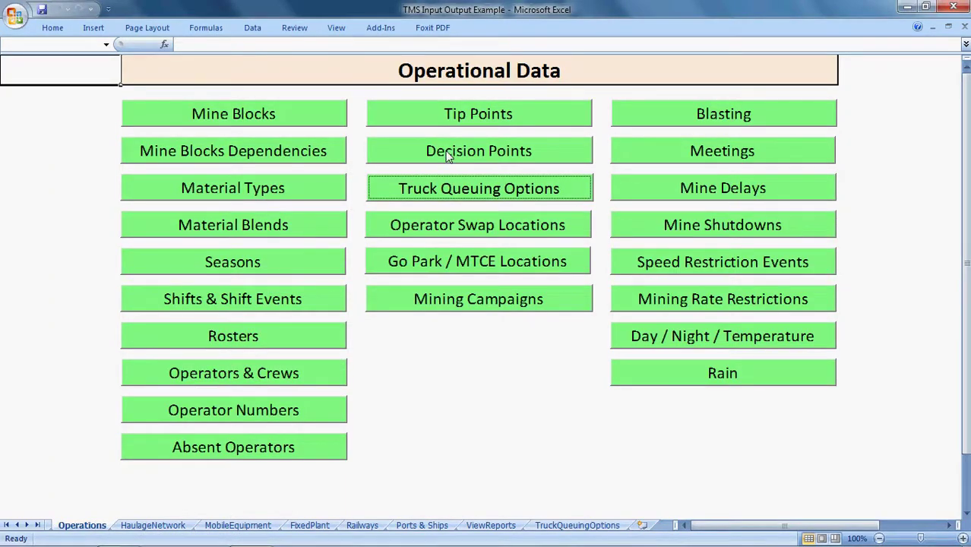
{"action": "left_click", "coordinate": [448, 151]}
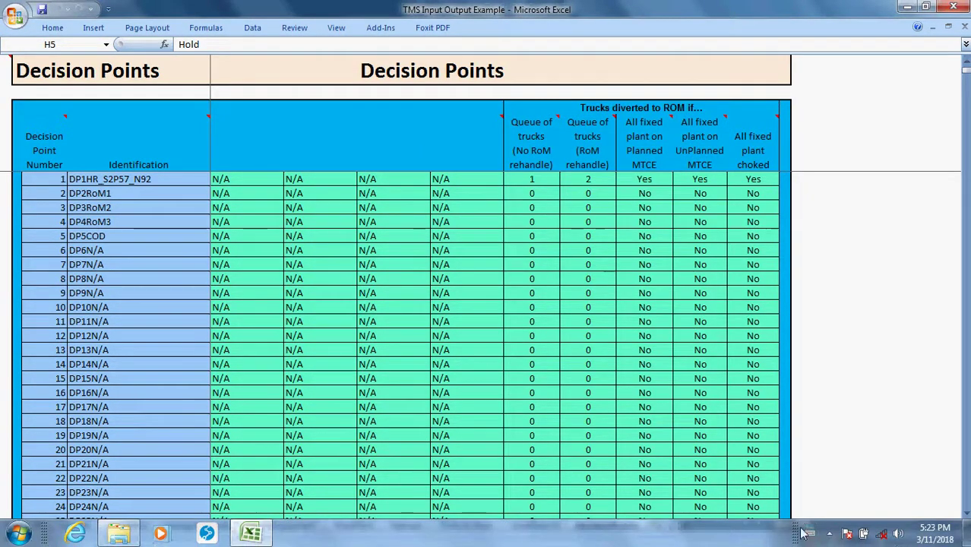
{"action": "left_click_drag", "start_coordinate": [792, 525], "coordinate": [707, 525]}
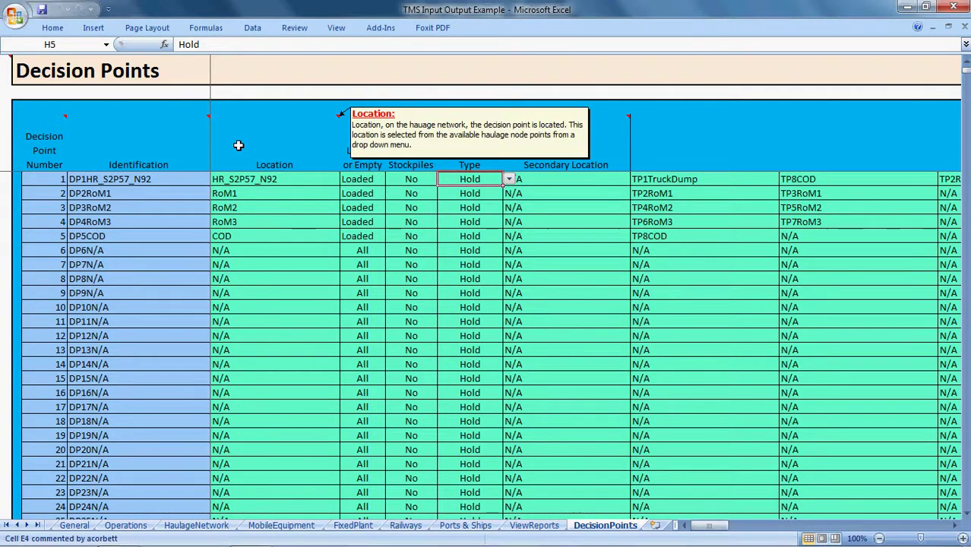